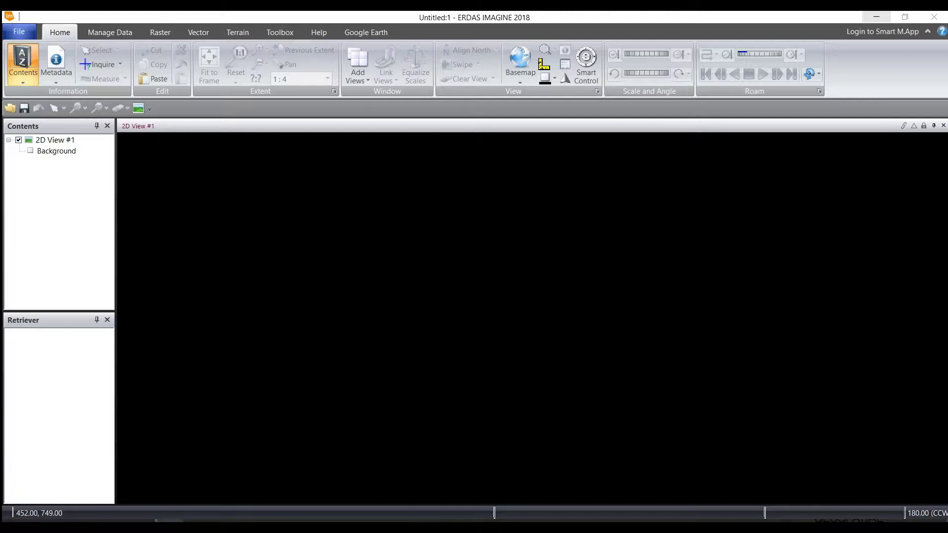
key(alt+Tab)
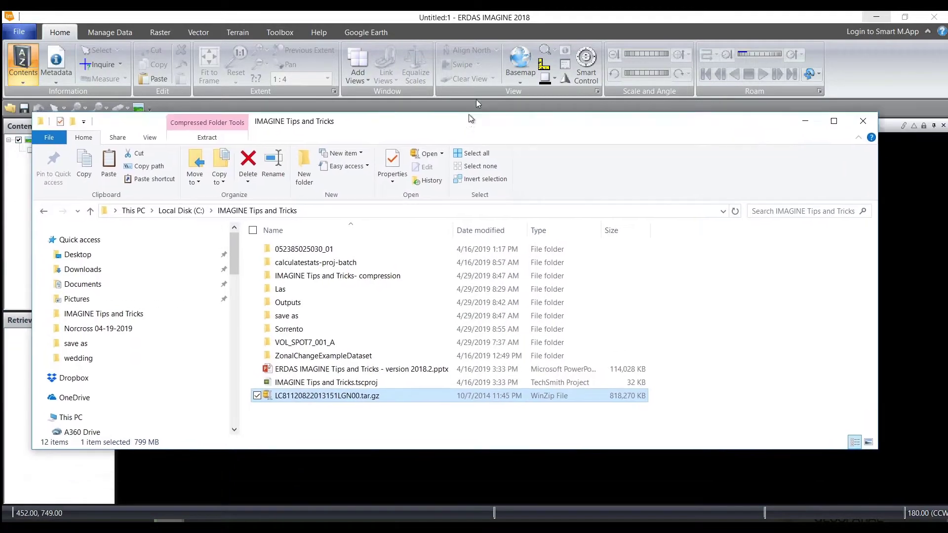
Check that the Landsat tar.gz archive is 799 MB, then minimize the folder window
drag(469, 119, 499, 76)
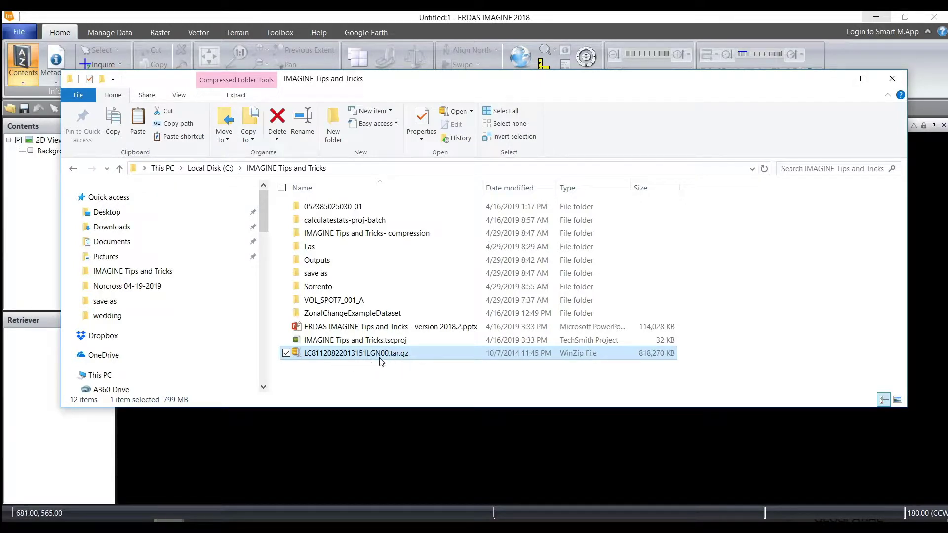
mouse_move(395, 361)
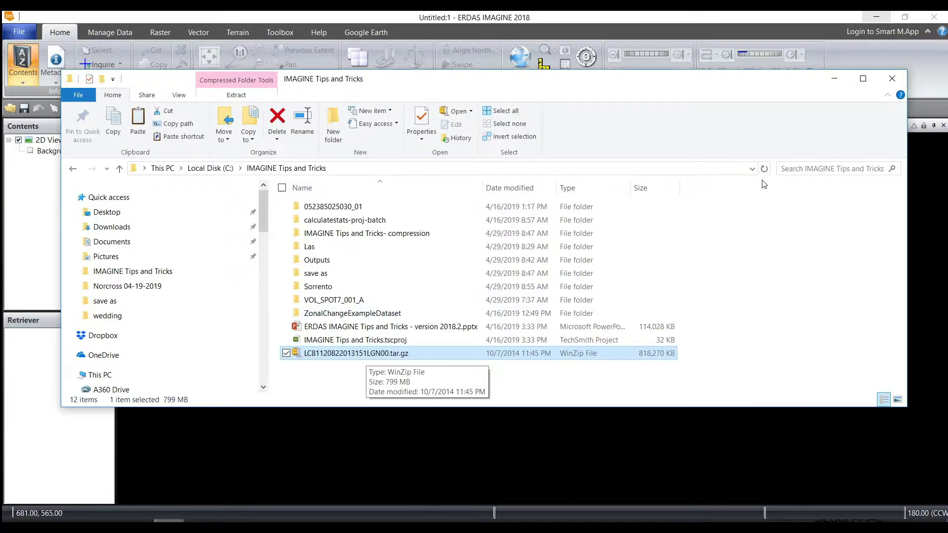
click(835, 80)
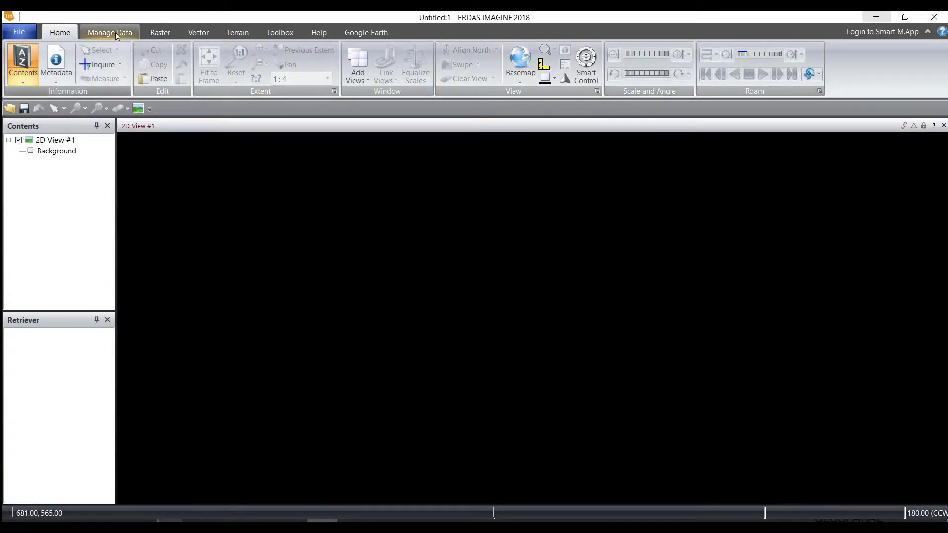
From Manage Data, start Import Data with format 'Landsat 4, 5, 7, or 8 from USGS'
click(114, 31)
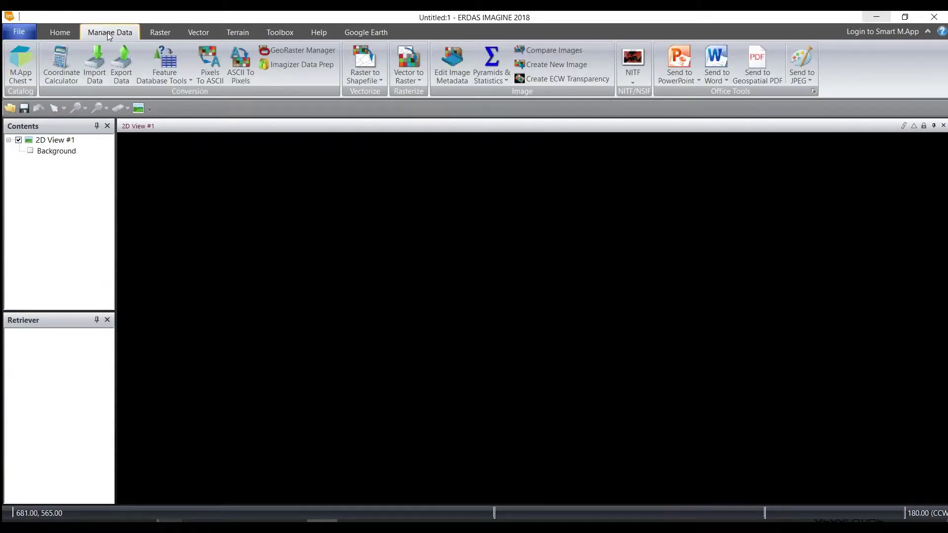
click(97, 62)
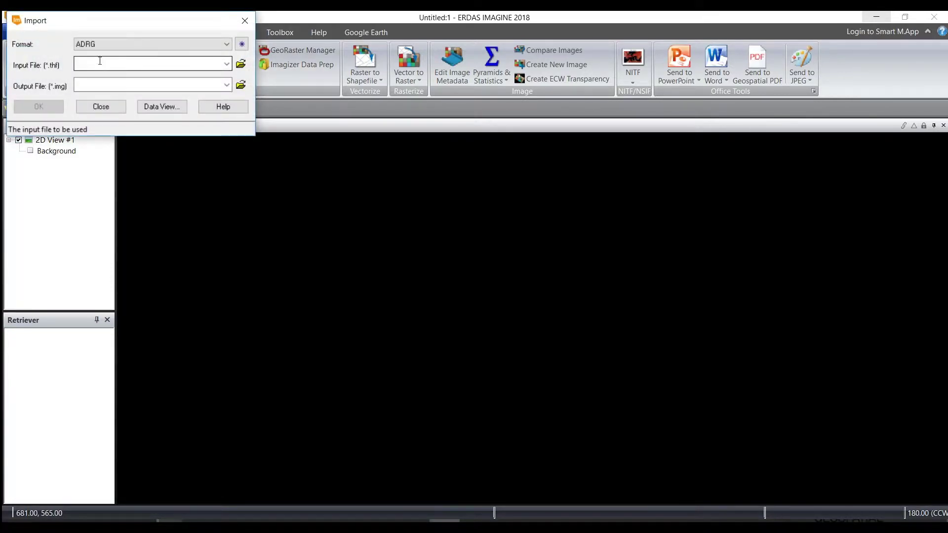
drag(126, 25, 503, 198)
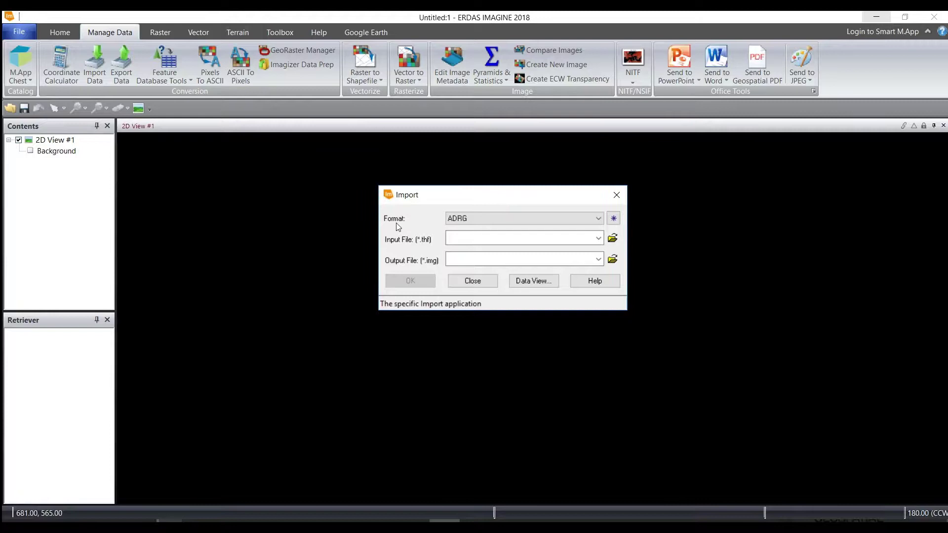
click(598, 220)
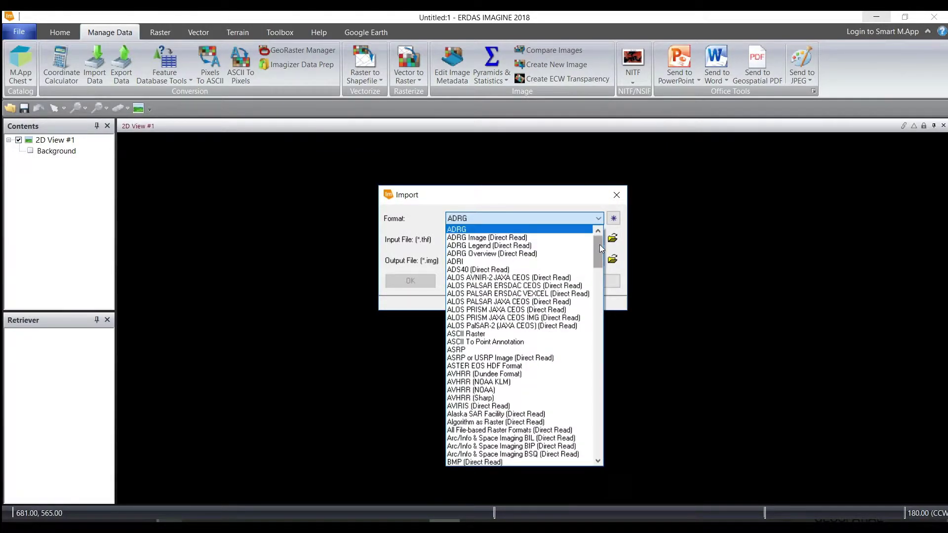
drag(599, 244, 600, 341)
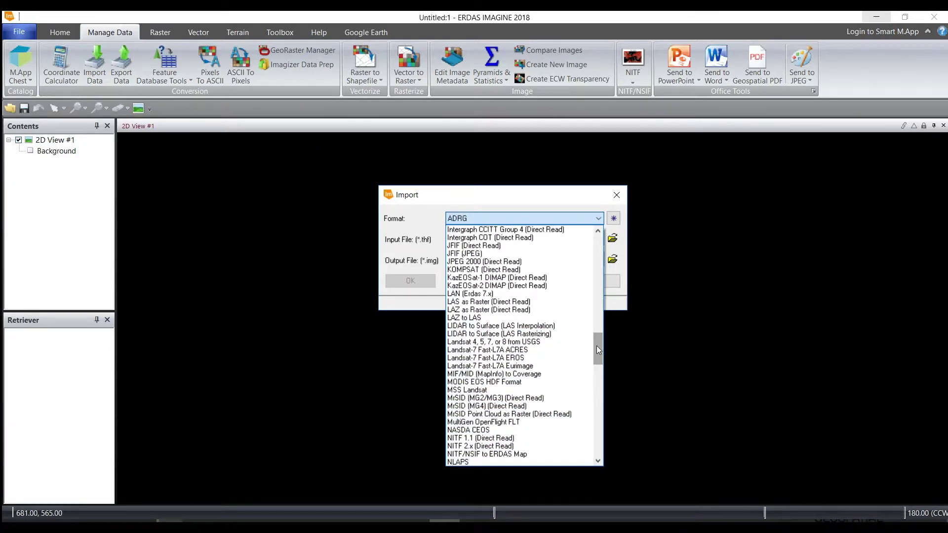
click(455, 342)
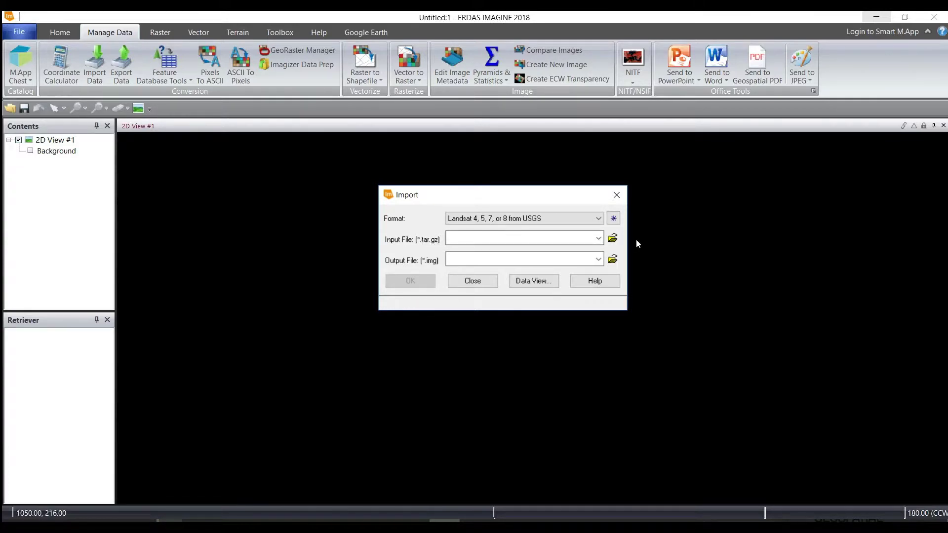
click(612, 239)
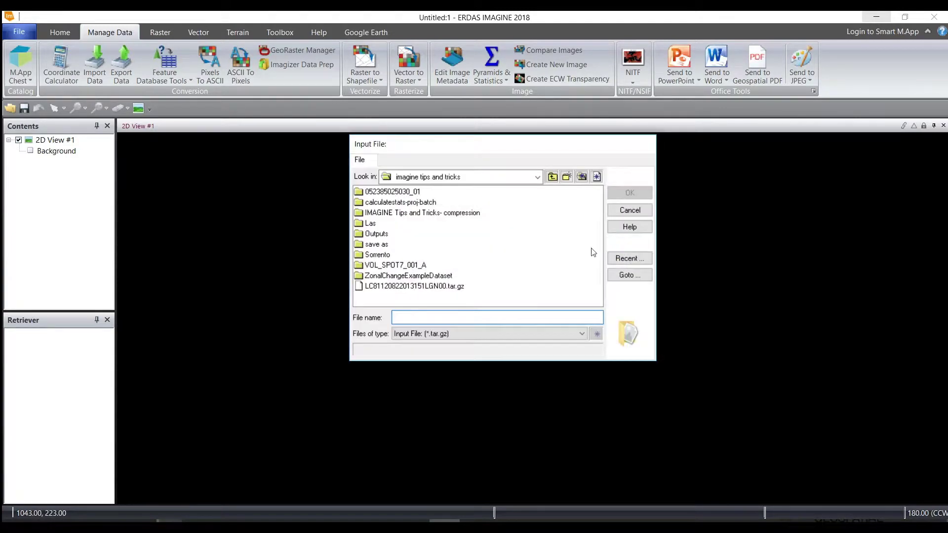
click(459, 287)
click(629, 194)
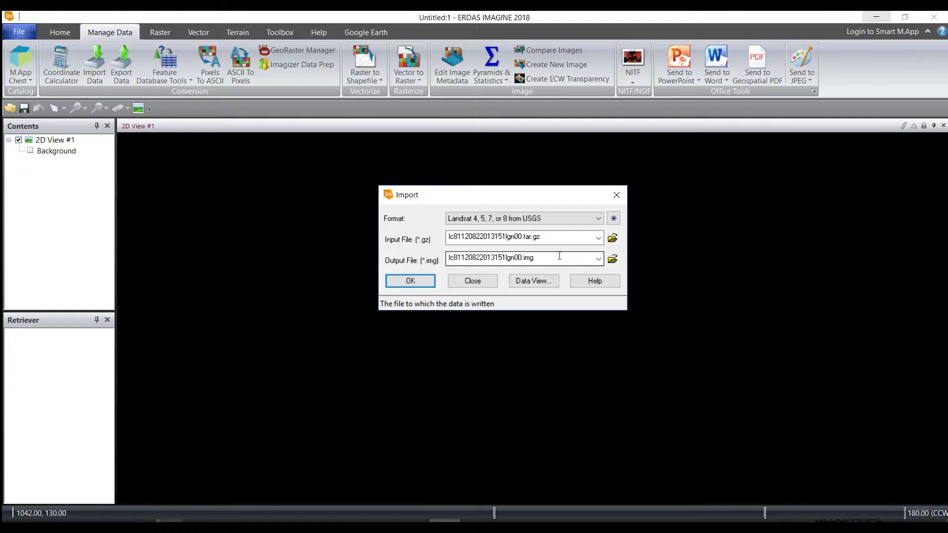
key(BackSpace)
key(BackSpace)
key(BackSpace)
key(BackSpace)
key(BackSpace)
key(BackSpace)
key(BackSpace)
key(BackSpace)
key(BackSpace)
key(BackSpace)
key(BackSpace)
key(BackSpace)
key(BackSpace)
key(BackSpace)
key(BackSpace)
key(BackSpace)
key(BackSpace)
key(BackSpace)
key(BackSpace)
key(BackSpace)
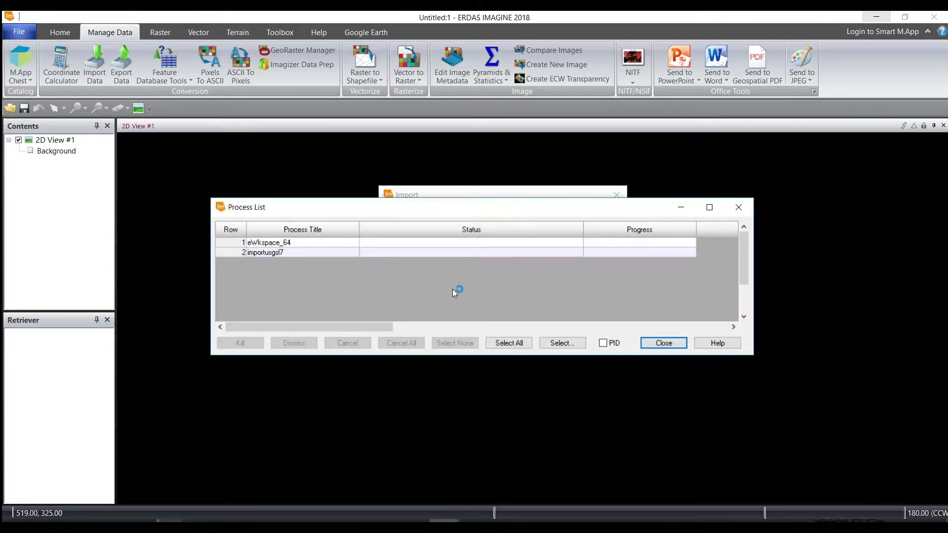
Uncheck Import QA Data and Import Cirrus Data in the Landsat import dialog
drag(258, 96, 478, 93)
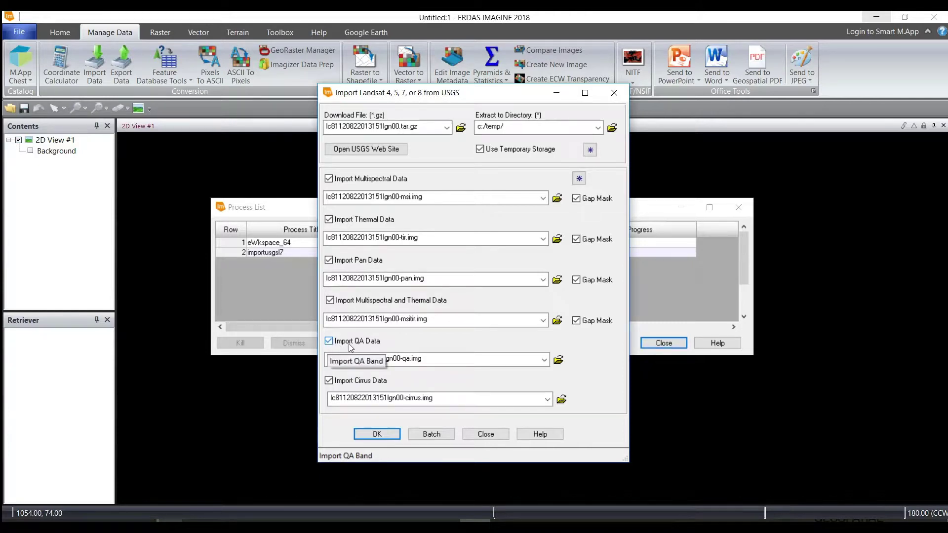
click(329, 341)
click(357, 384)
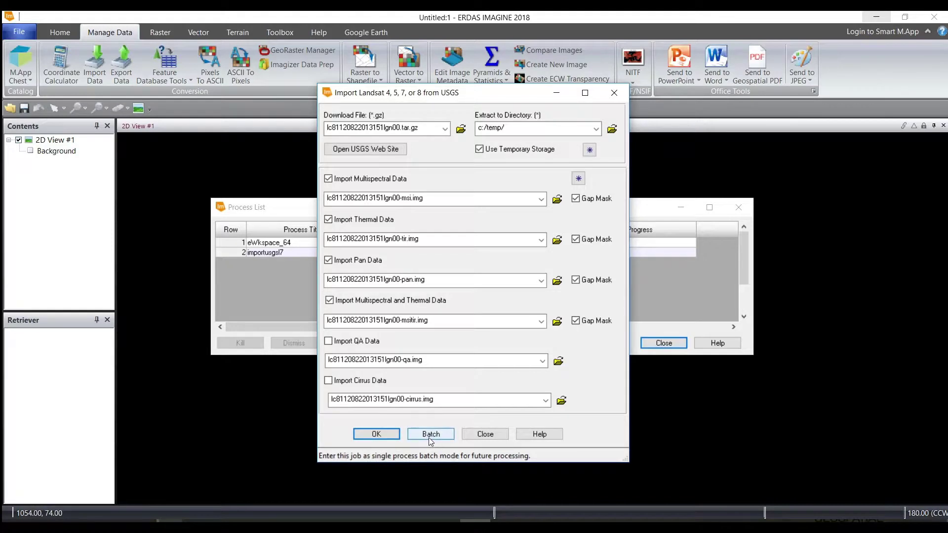
Start the Landsat import and let the four layermerge jobs reach 100%
click(389, 430)
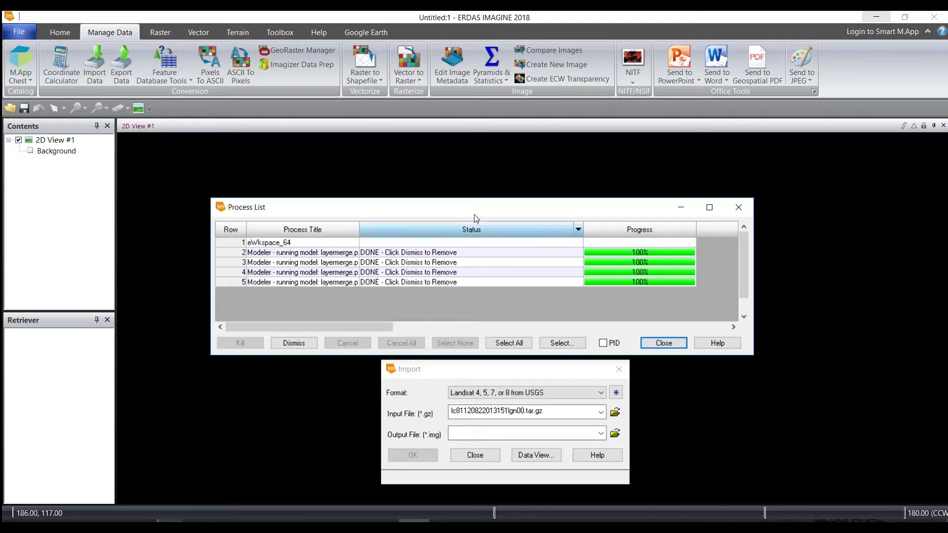
click(681, 207)
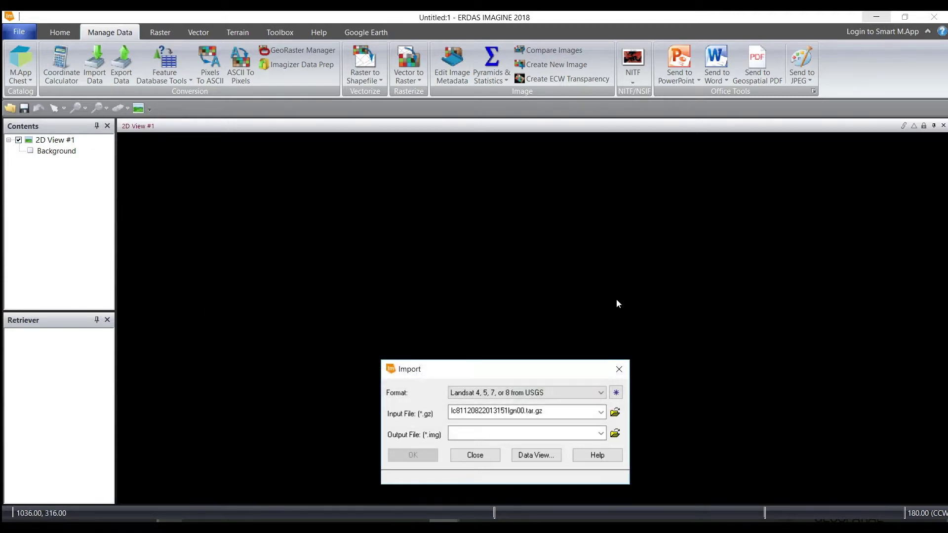
click(475, 455)
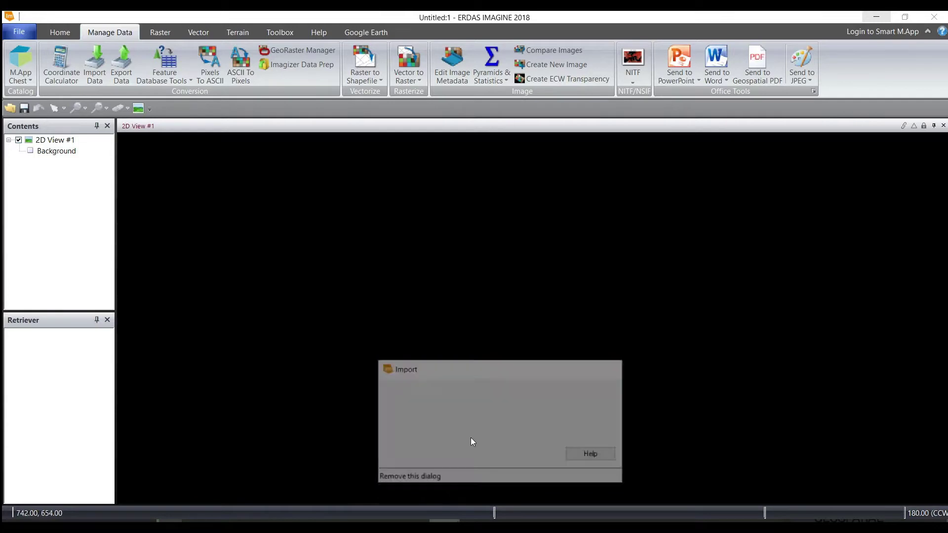
right_click(364, 219)
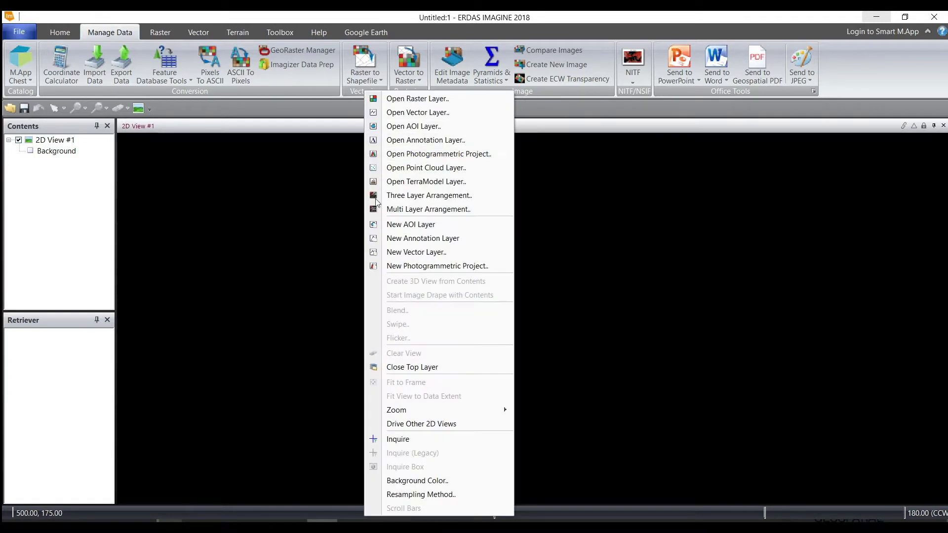
click(408, 99)
click(613, 278)
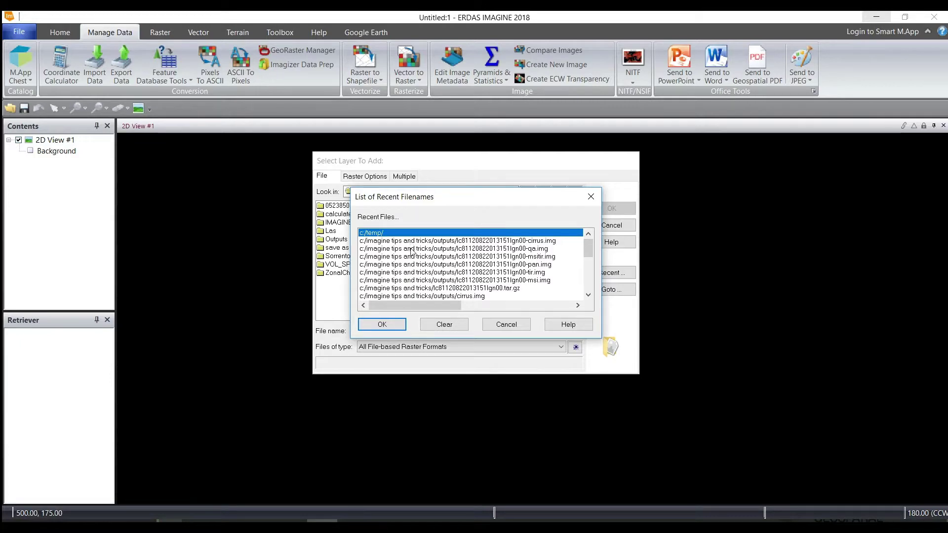
click(522, 282)
double_click(522, 281)
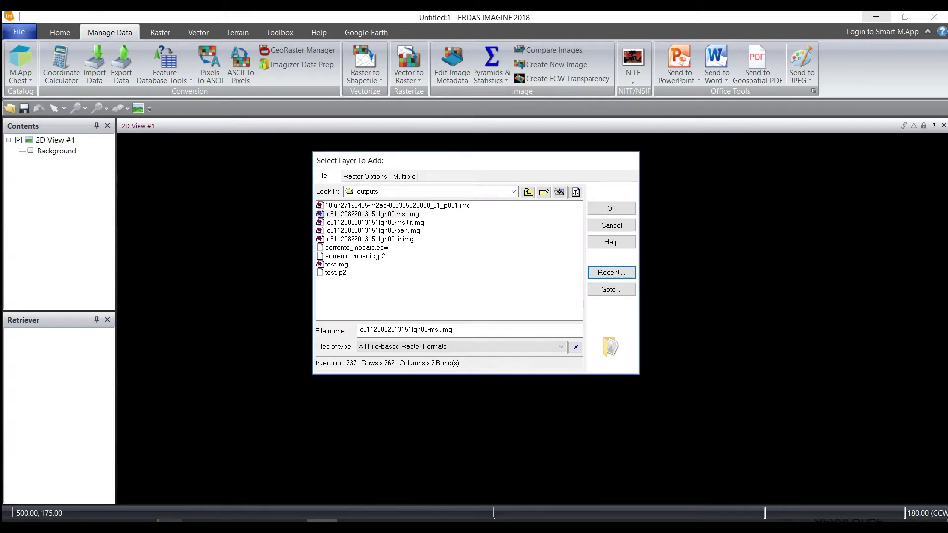
key(Return)
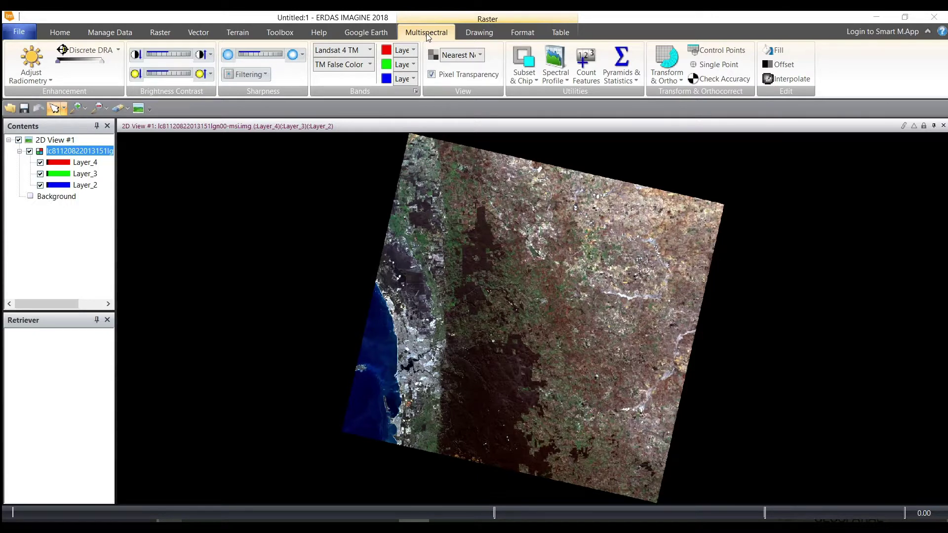
Look over the red band layer list, then bring up the 2D View's layer options
click(414, 49)
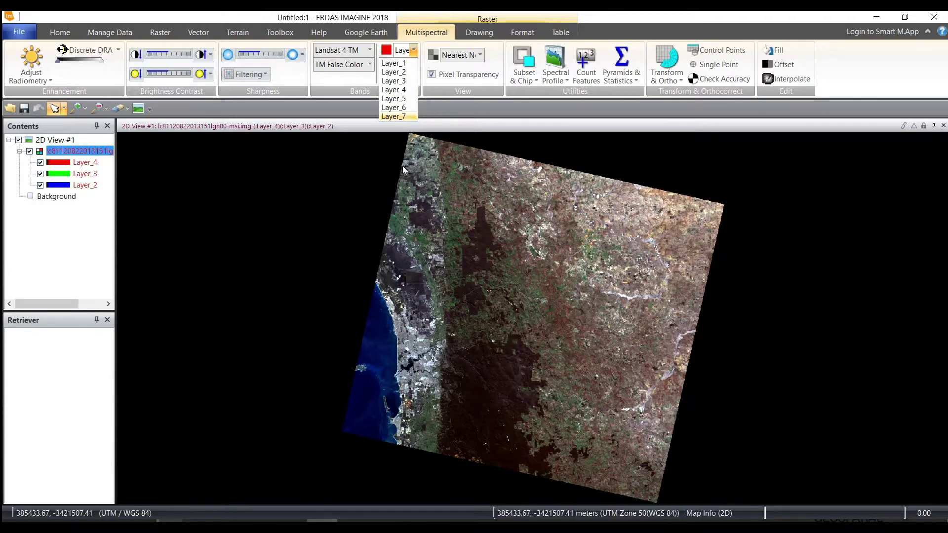
click(356, 182)
right_click(356, 182)
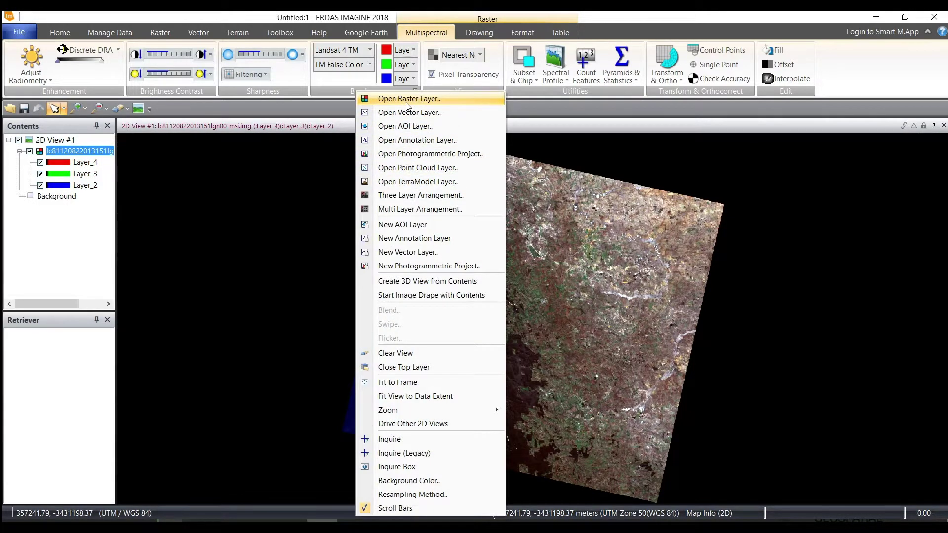
Add the panchromatic pan.img raster from Recent files to the view
click(406, 103)
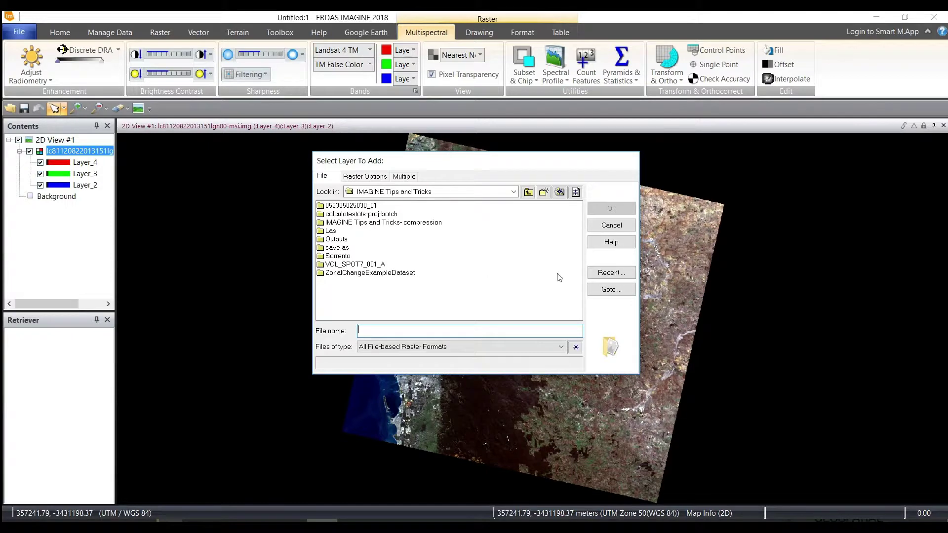
click(608, 274)
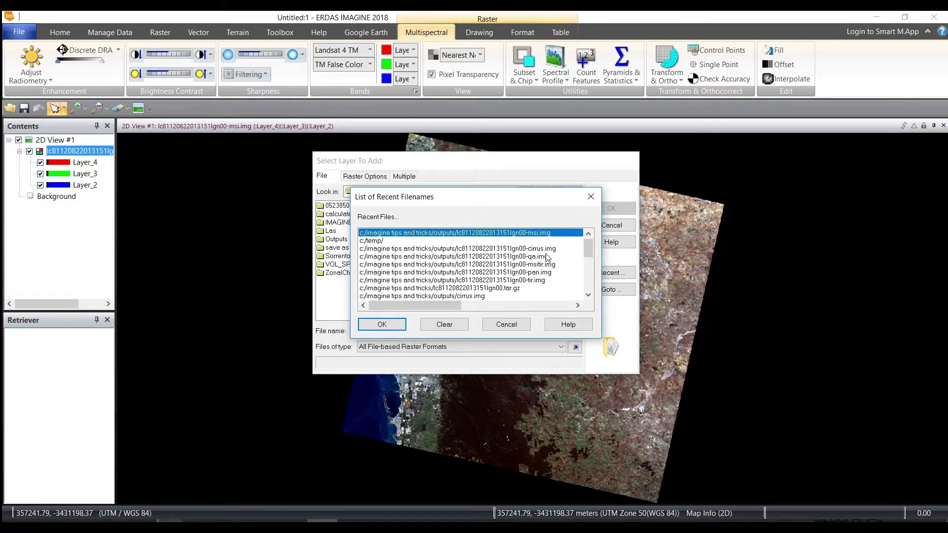
click(544, 272)
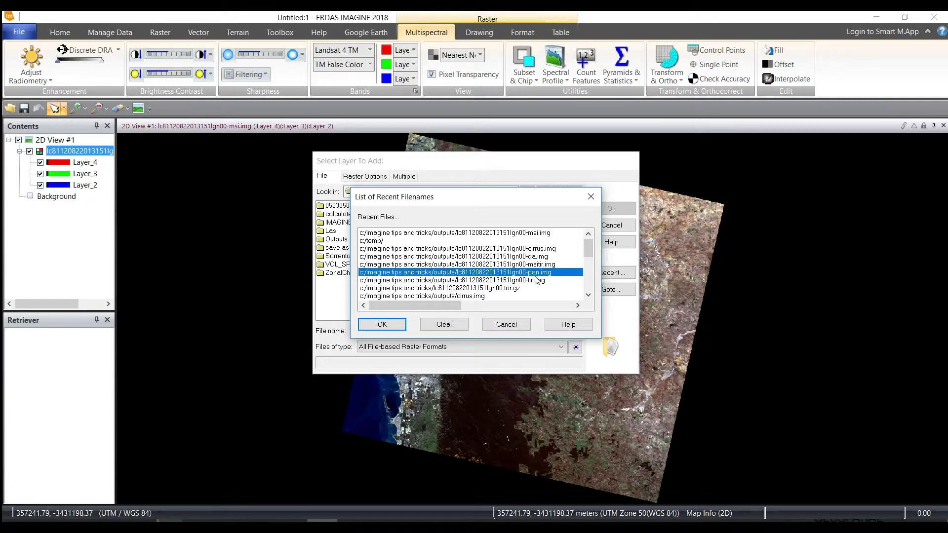
key(Return)
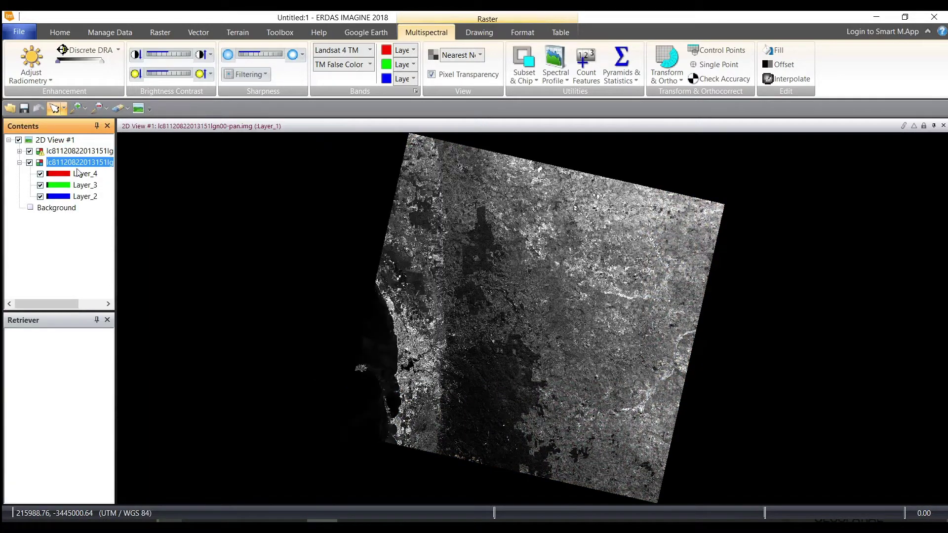
Move the multispectral msi layer above pan.img in the Contents panel
click(82, 164)
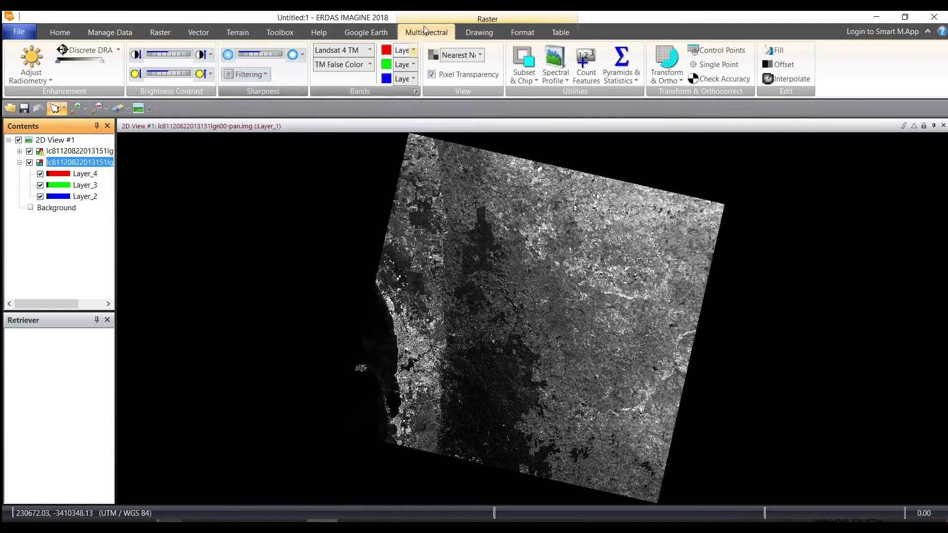
drag(83, 165, 83, 203)
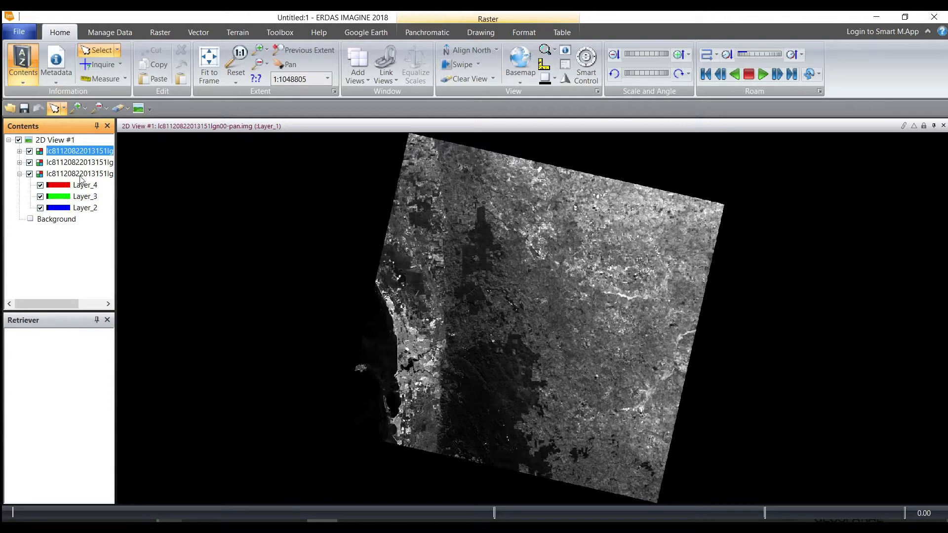
drag(81, 173, 78, 147)
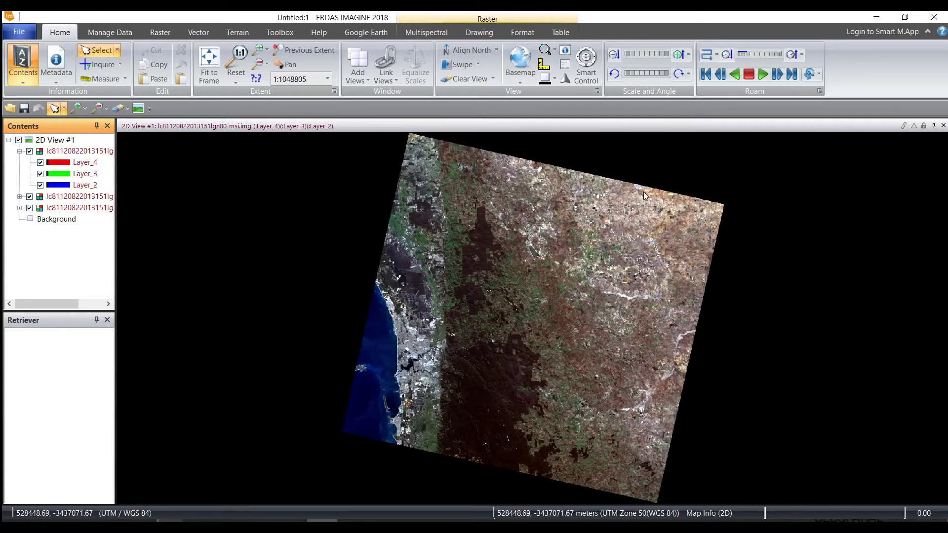
Set the multispectral band combination to Layer_7, Layer_2, Layer_1 for red, green, blue
click(423, 32)
click(414, 50)
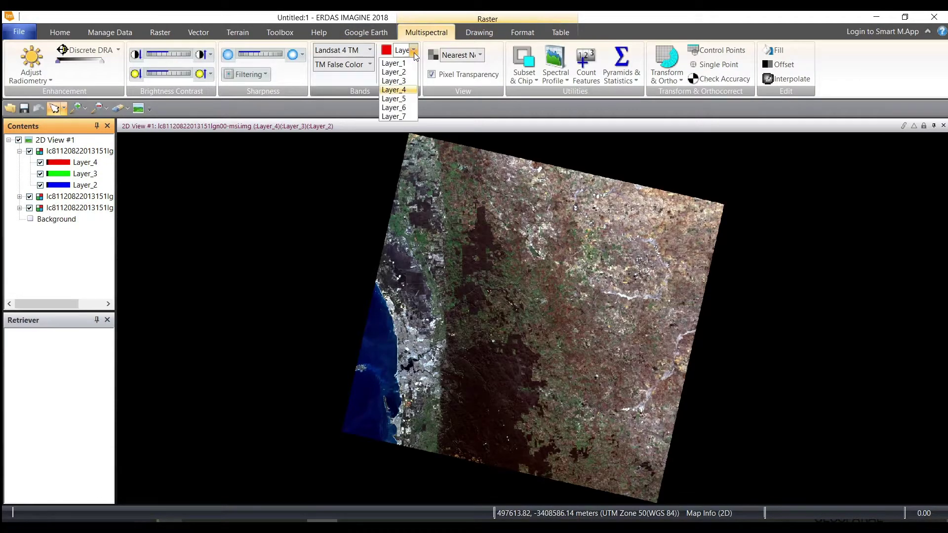
click(395, 117)
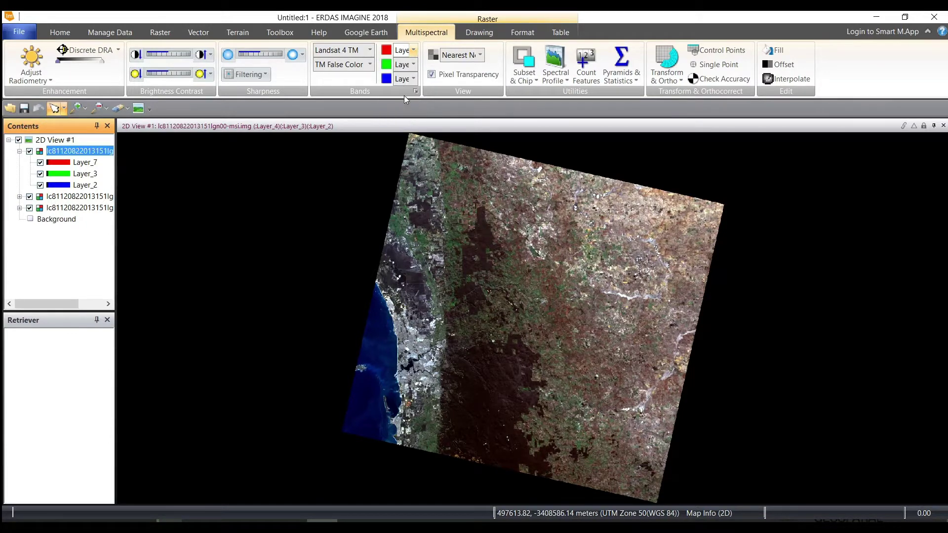
click(413, 65)
click(394, 86)
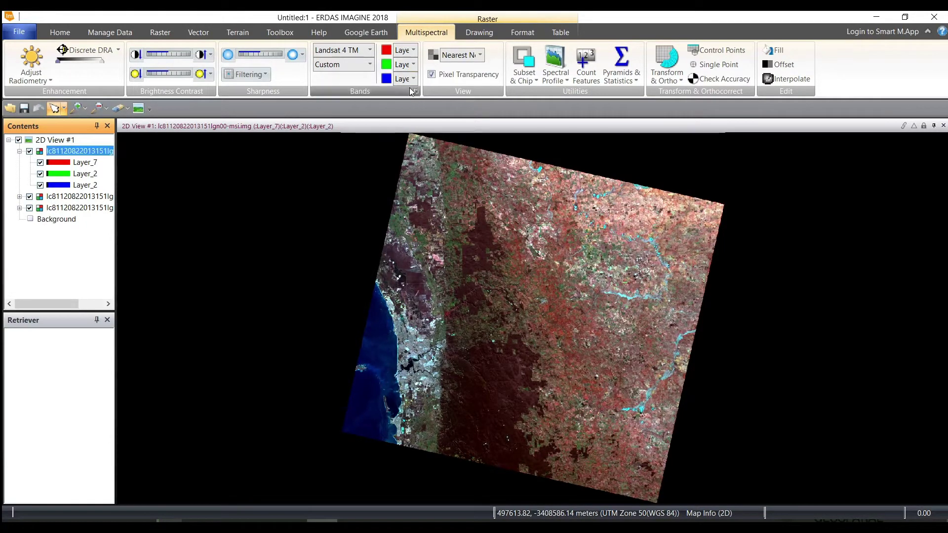
click(414, 79)
click(413, 94)
click(370, 50)
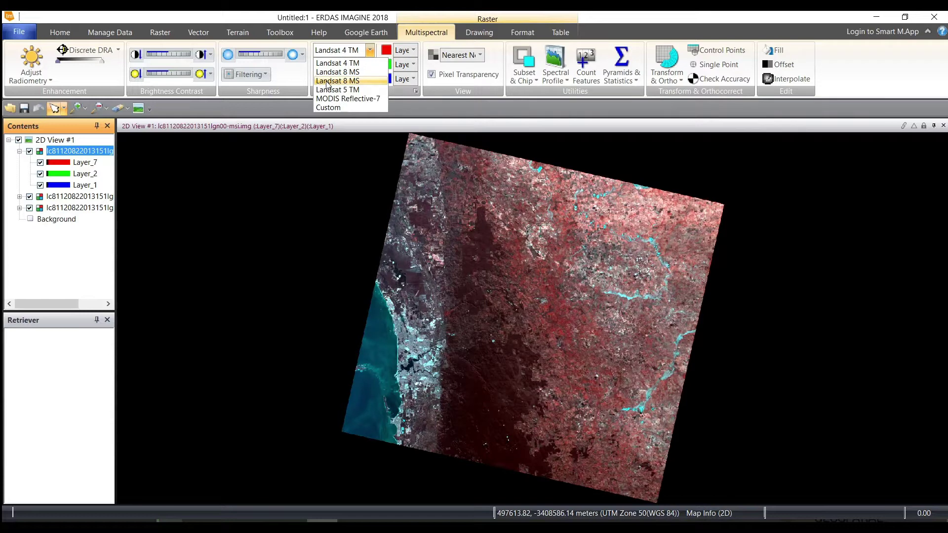
Treat the image as Landsat 8 MS and apply the TM Healthy Vegetation preset (Layer_5, Layer_6, Layer_2) to view the farmland
click(350, 81)
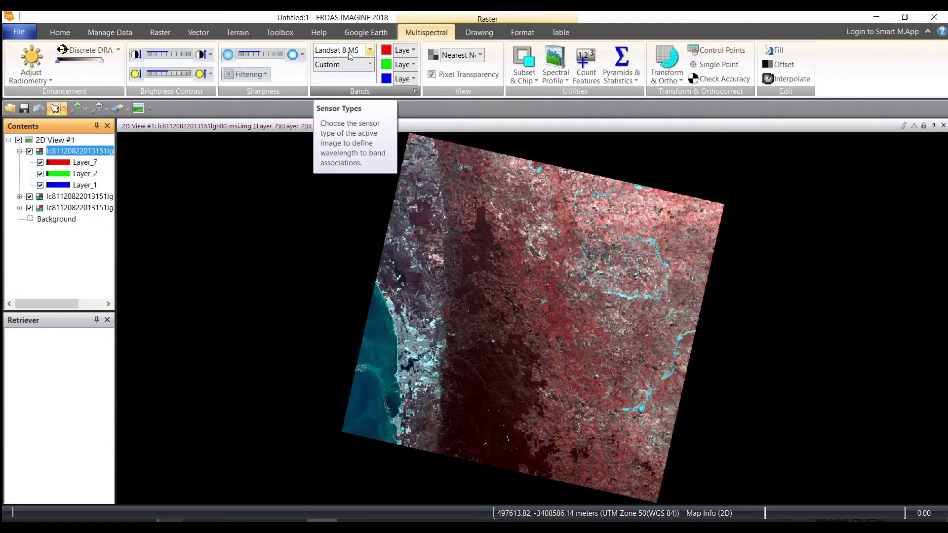
click(371, 65)
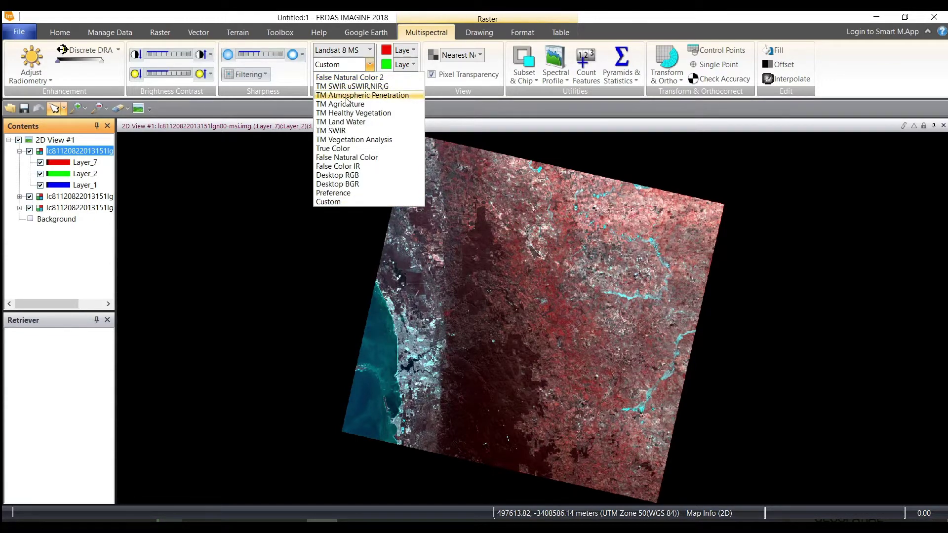
click(366, 96)
click(370, 64)
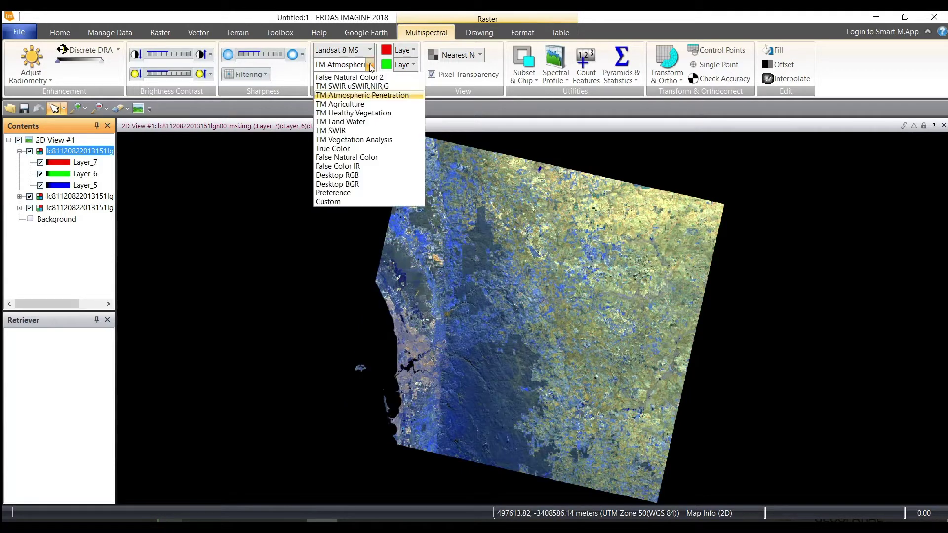
click(341, 113)
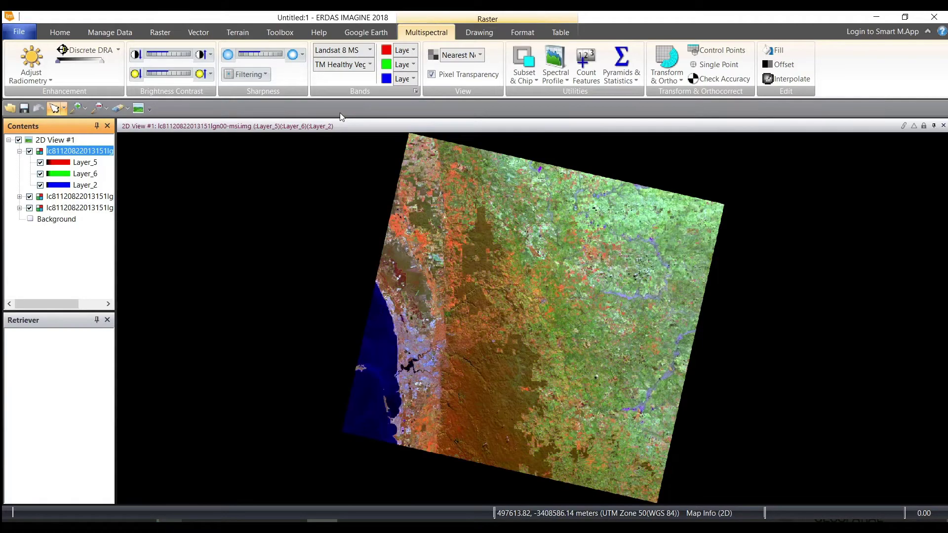
scroll(460, 269, up, 5)
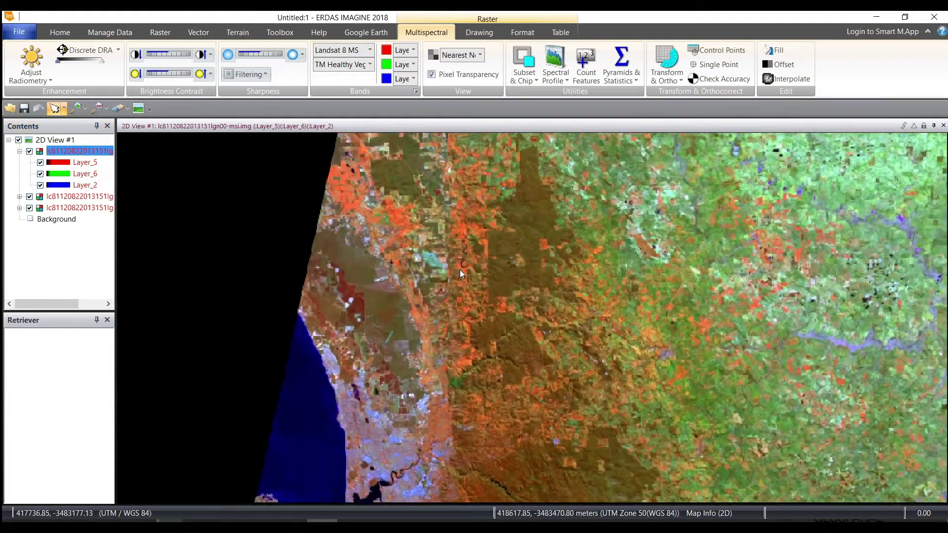
scroll(461, 270, up, 3)
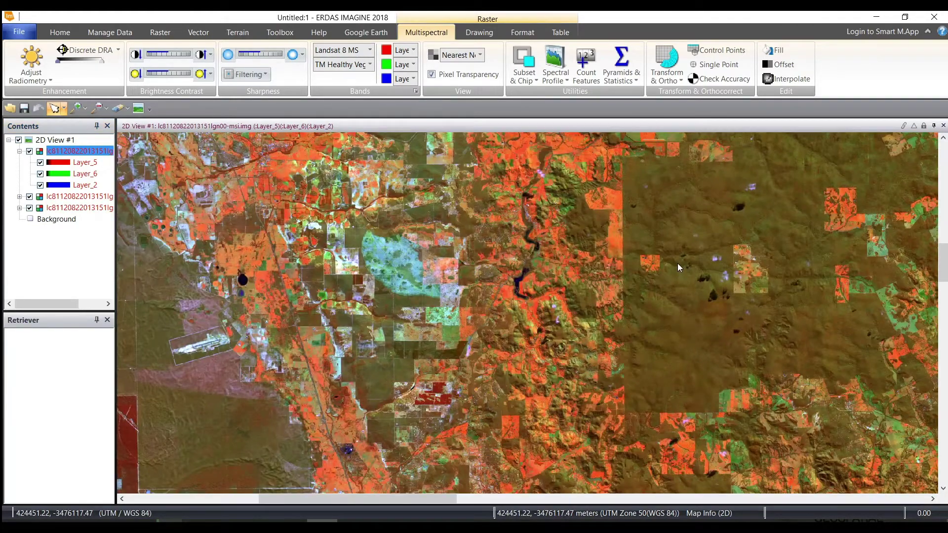
drag(680, 258, 352, 395)
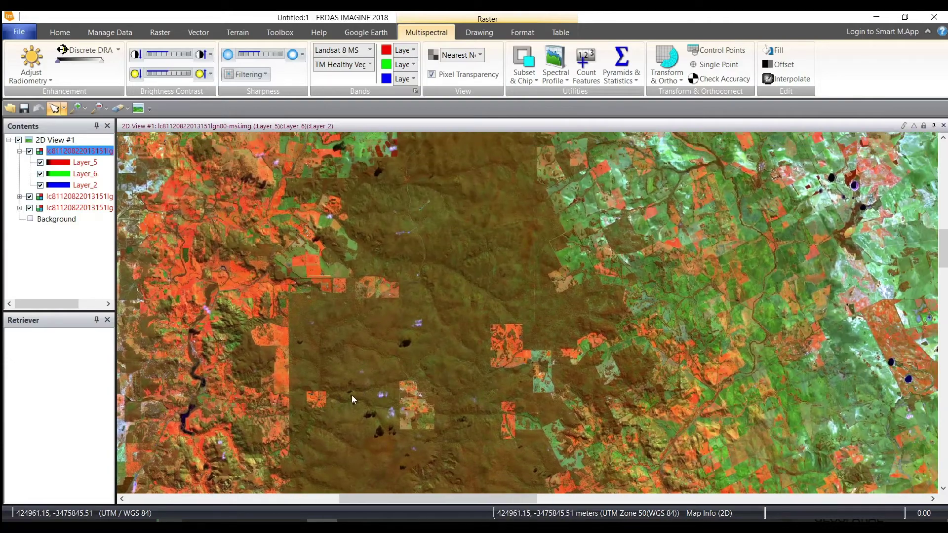
drag(781, 239, 599, 307)
scroll(598, 307, up, 3)
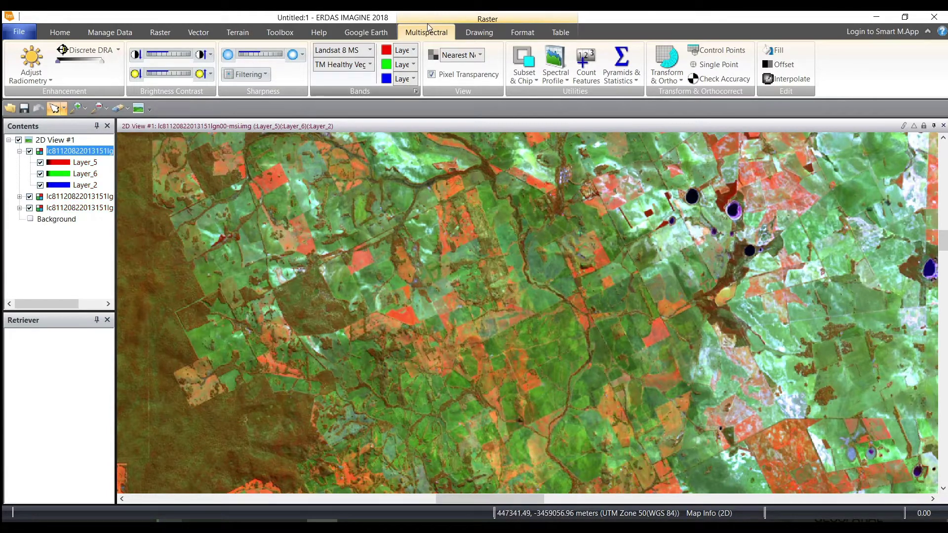
Apply the TM Land Water preset (Layer_5, Layer_6, Layer_4) and inspect the fields
click(413, 50)
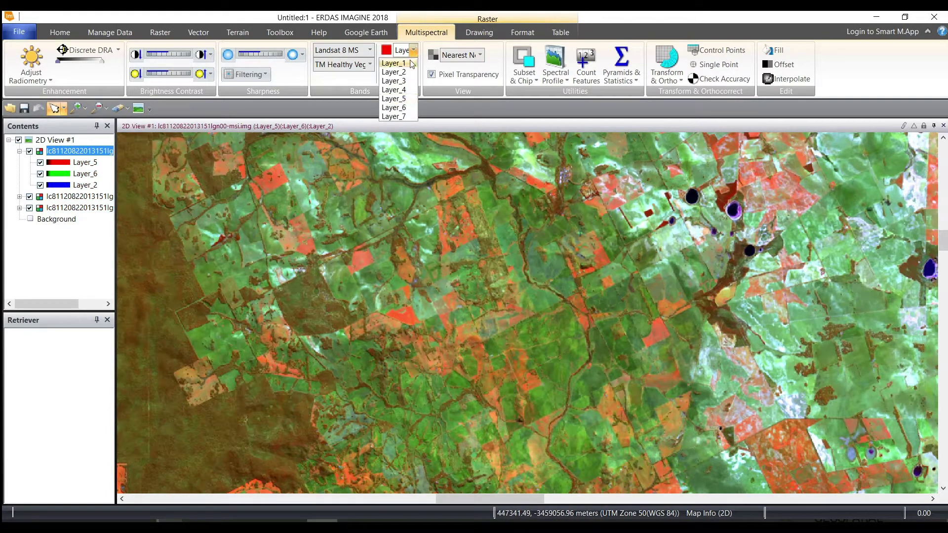
click(413, 54)
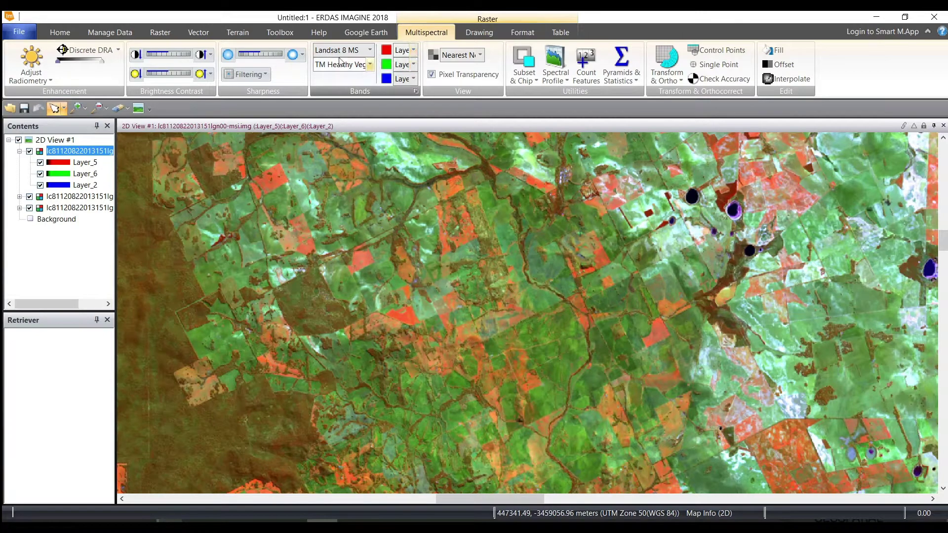
click(370, 65)
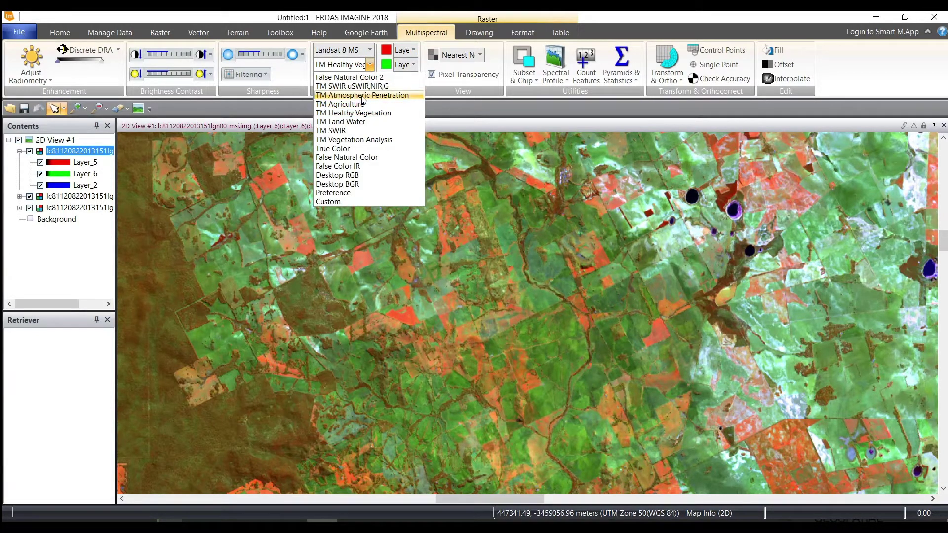
click(346, 122)
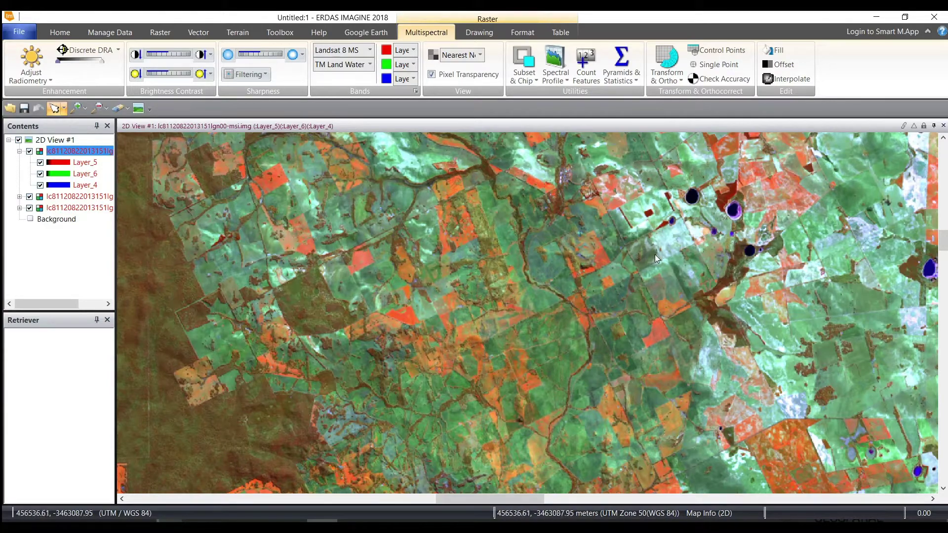
drag(655, 254, 295, 317)
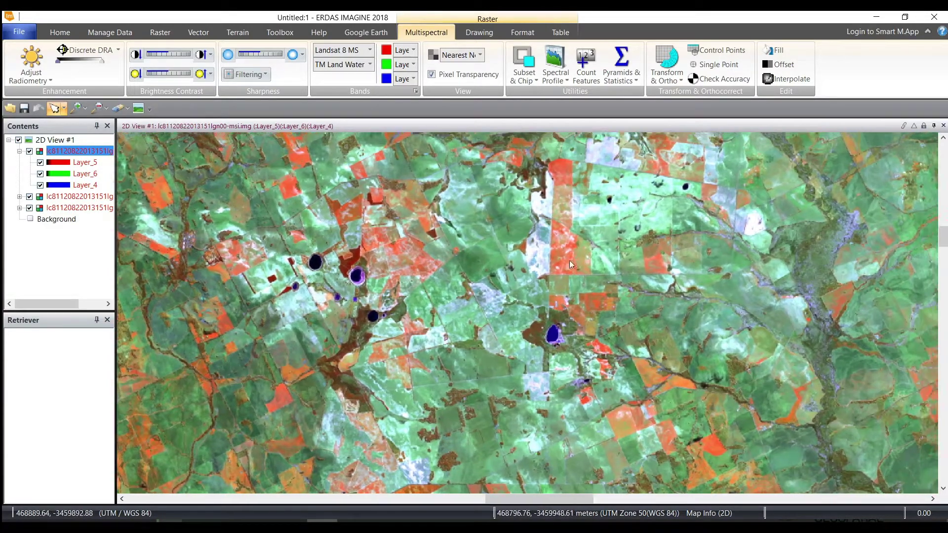
drag(570, 260, 569, 439)
scroll(569, 439, up, 3)
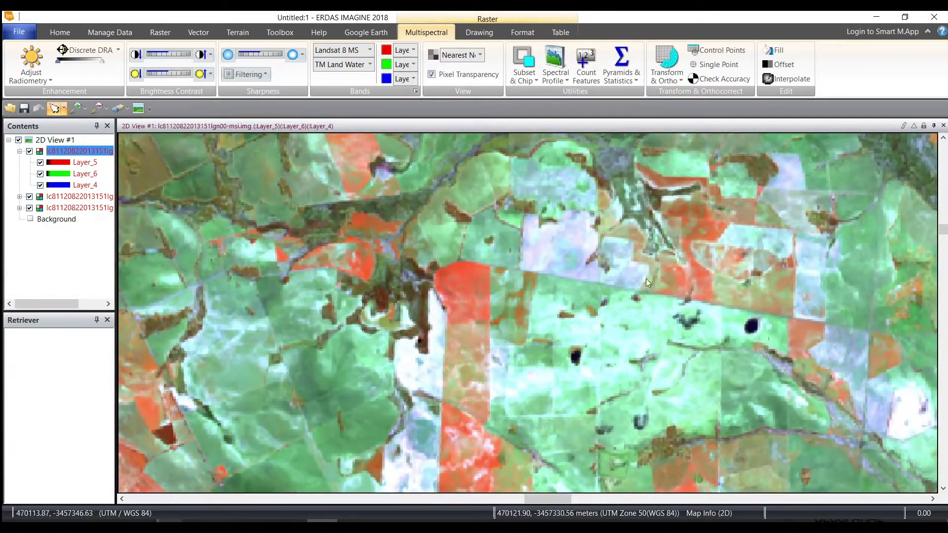
drag(642, 263, 773, 248)
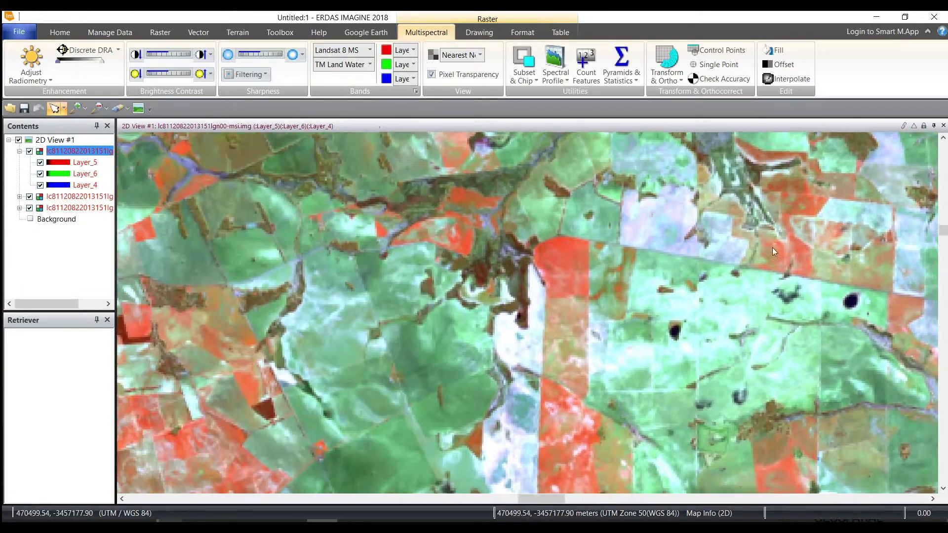
drag(266, 282, 410, 271)
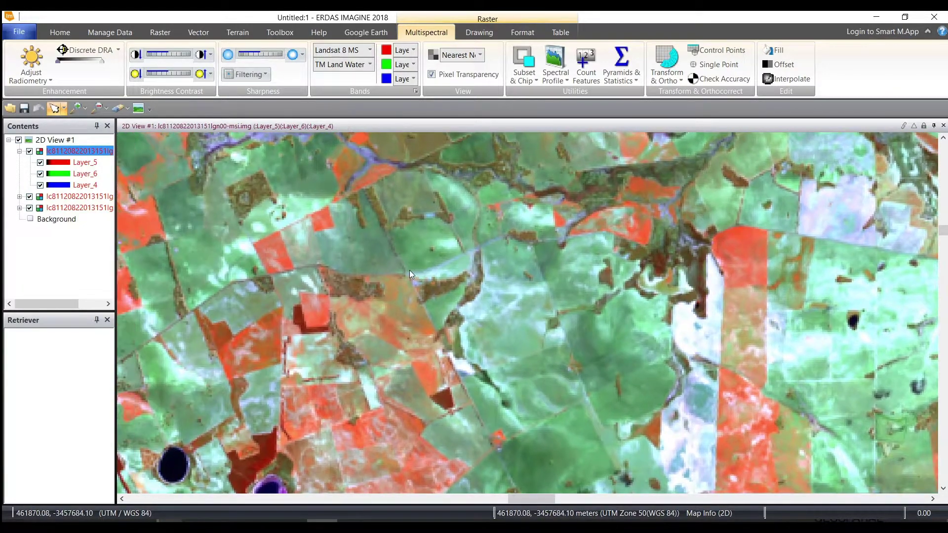